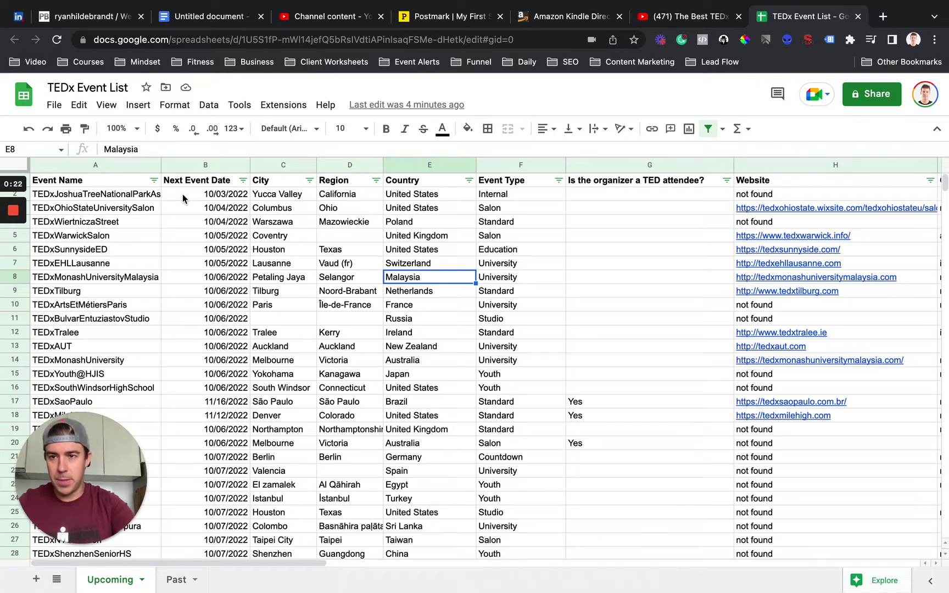
- Look over the event names and event types in the list of upcoming TEDx events
click(146, 222)
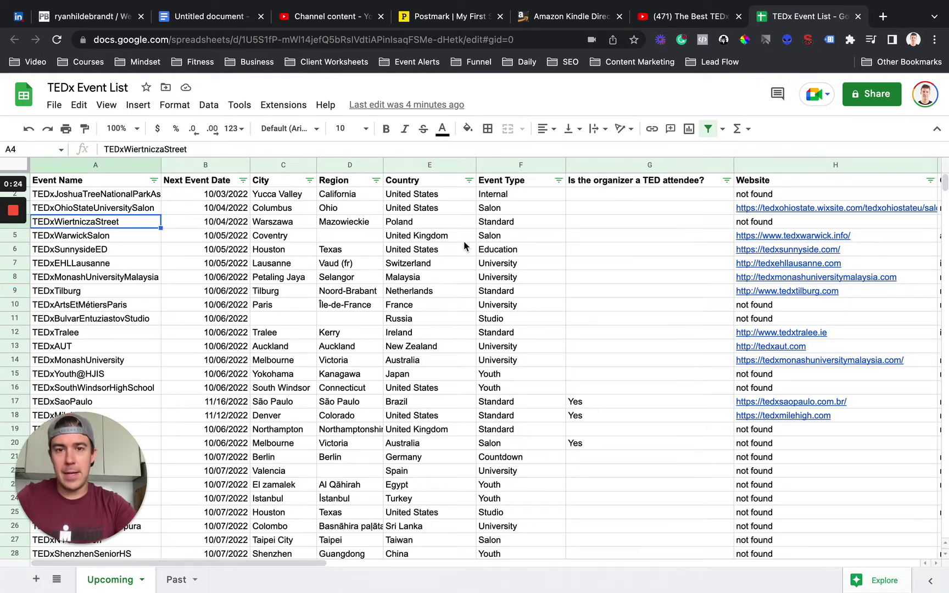
click(525, 209)
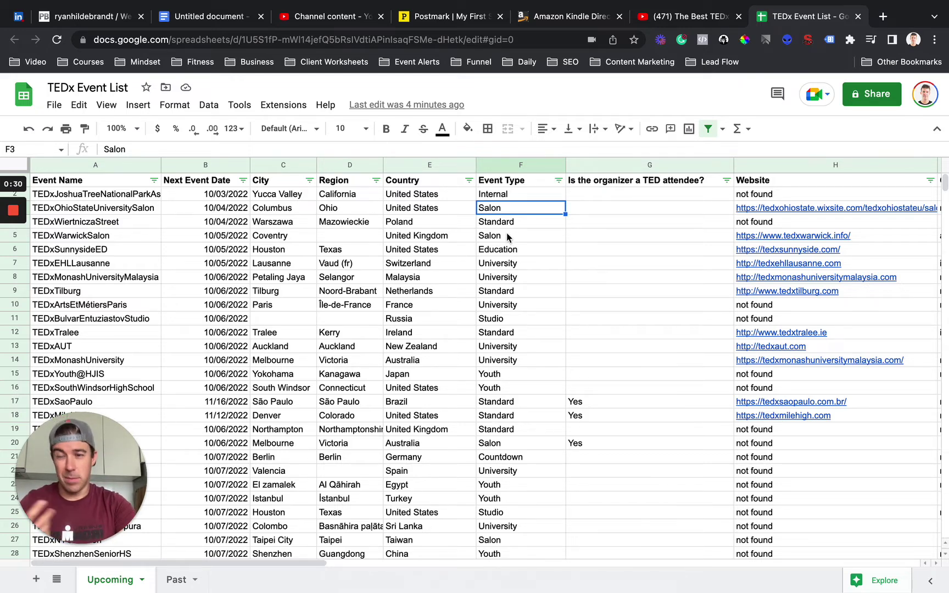
click(505, 377)
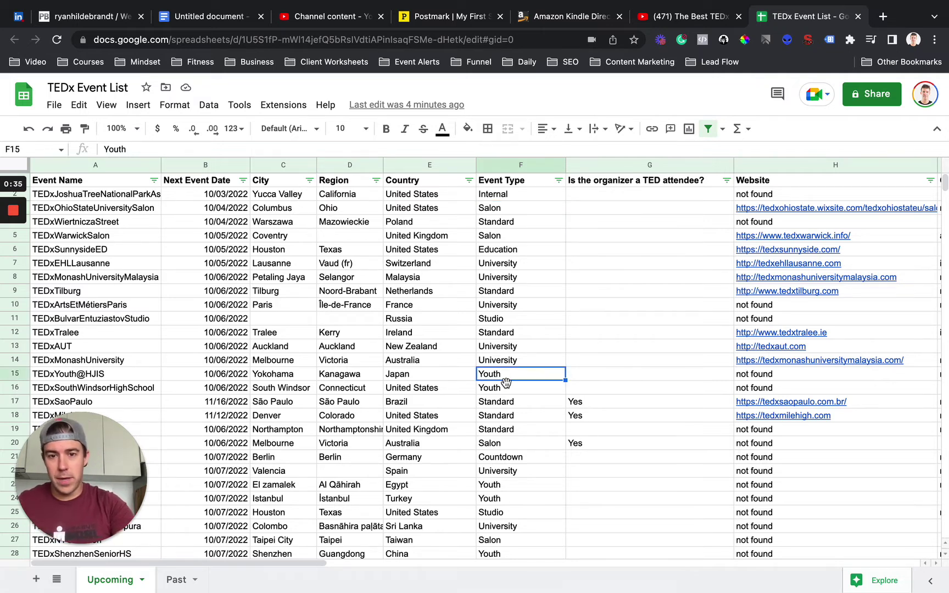
click(506, 445)
scroll(506, 498, down, 3)
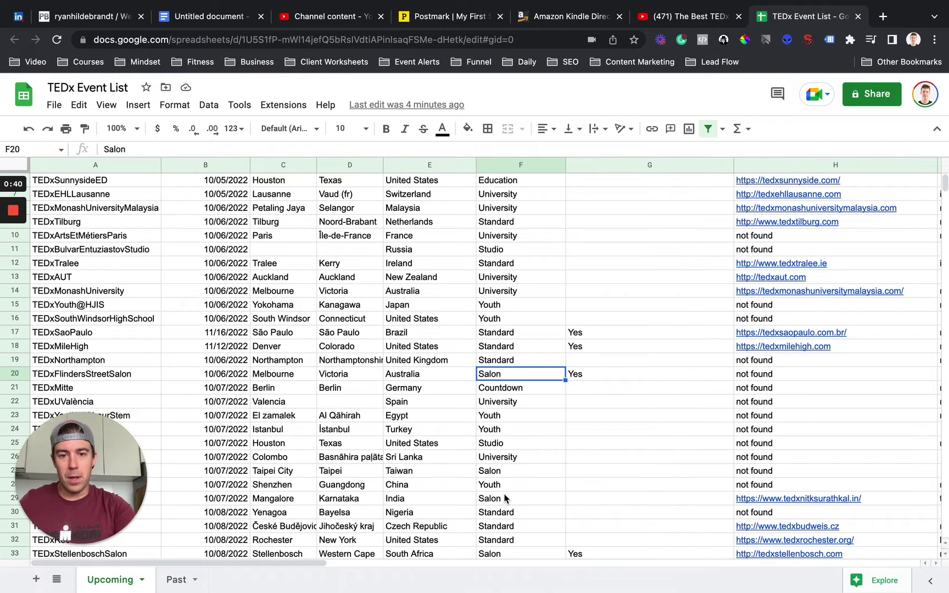
scroll(505, 498, up, 3)
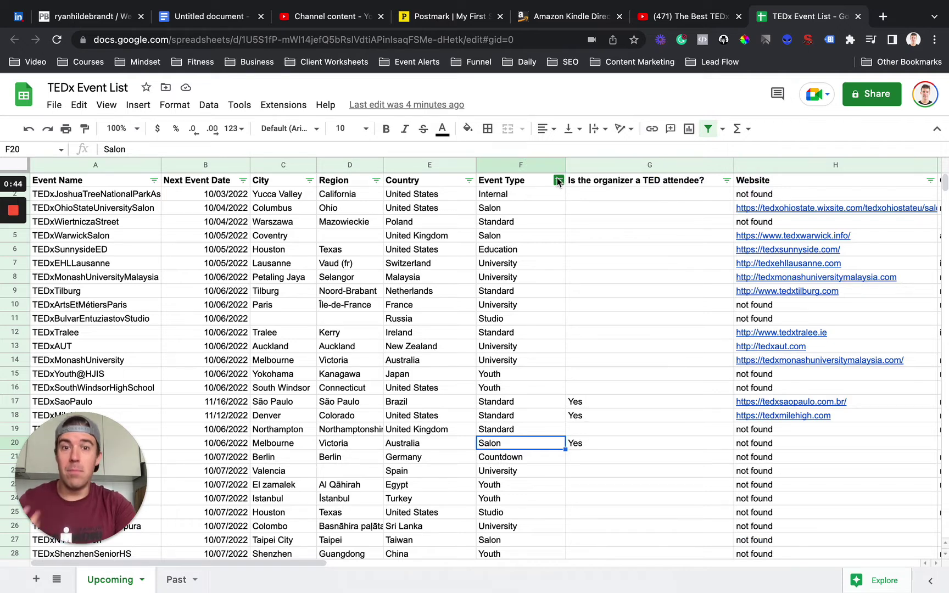
- Start a values filter on the Event Type column by clearing all values and ticking only Standard
click(558, 180)
click(431, 345)
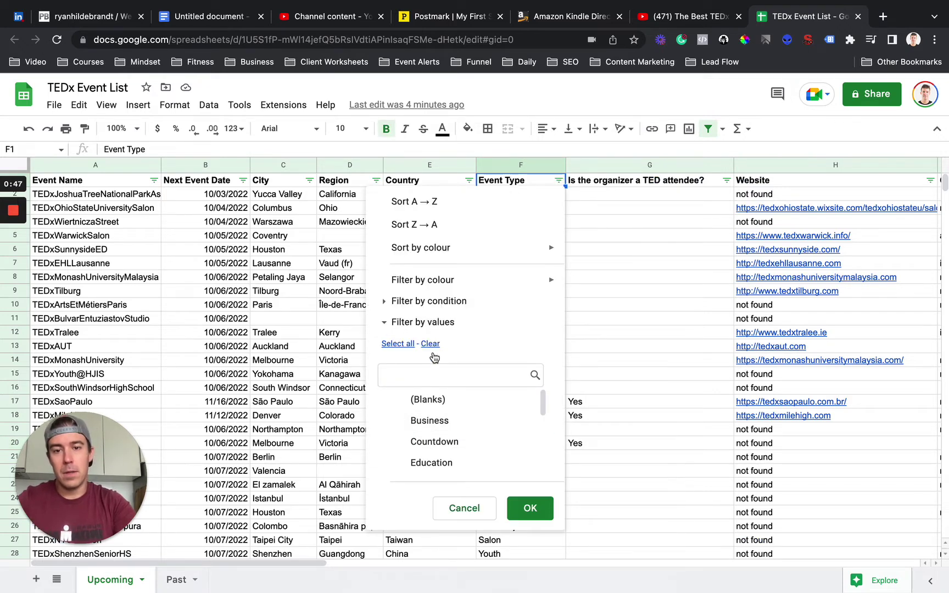
click(427, 372)
text(sa)
key(BackSpace)
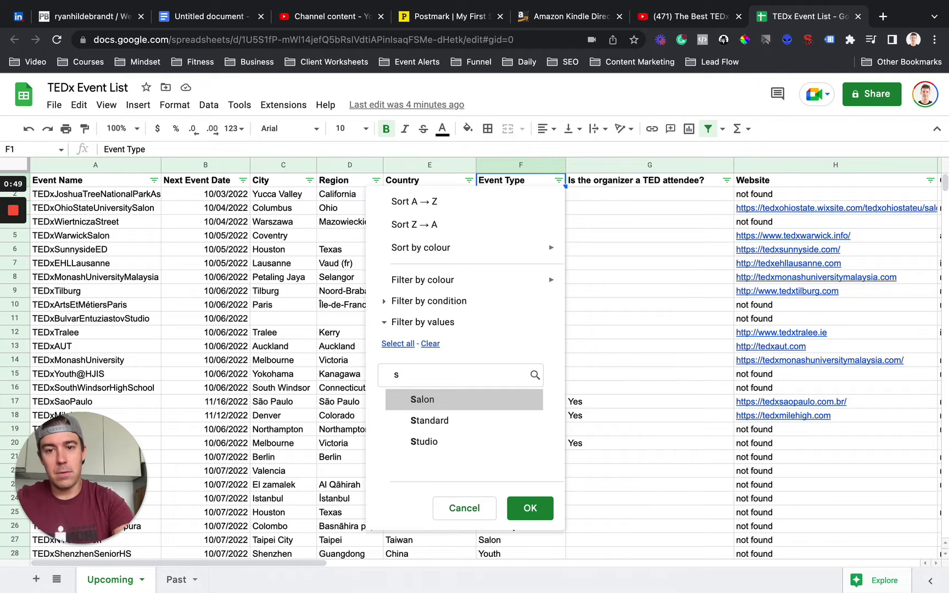
text(t)
click(449, 396)
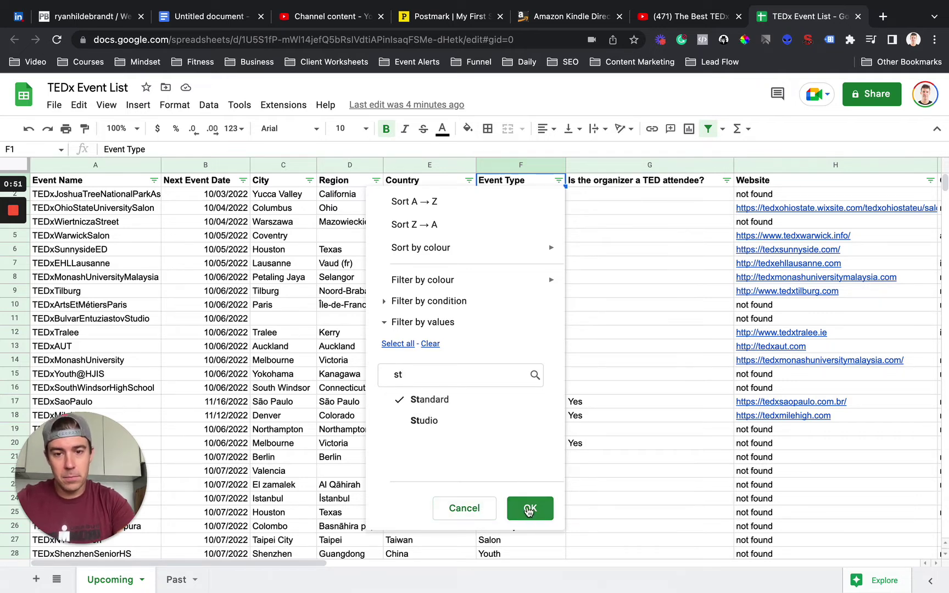
- Add University and TEDxWomen to the Event Type filter selection and apply the filter
double_click(428, 376)
text(univ)
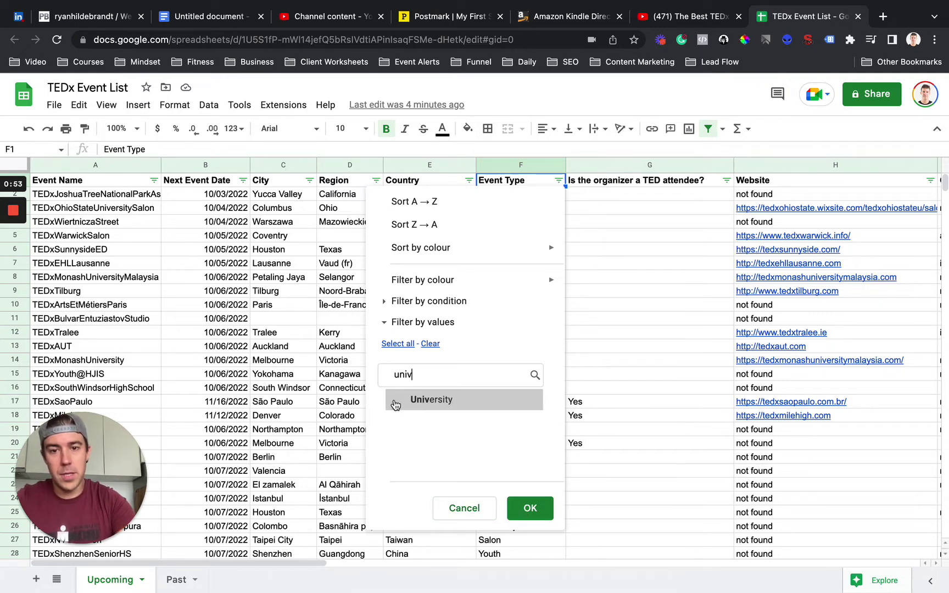
click(395, 406)
double_click(424, 375)
text(ted)
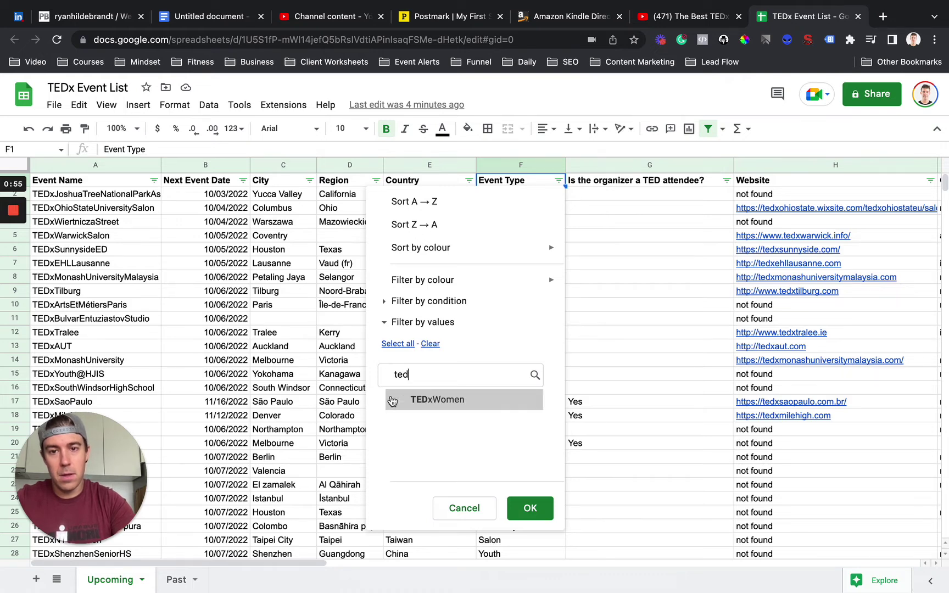
click(392, 401)
click(540, 510)
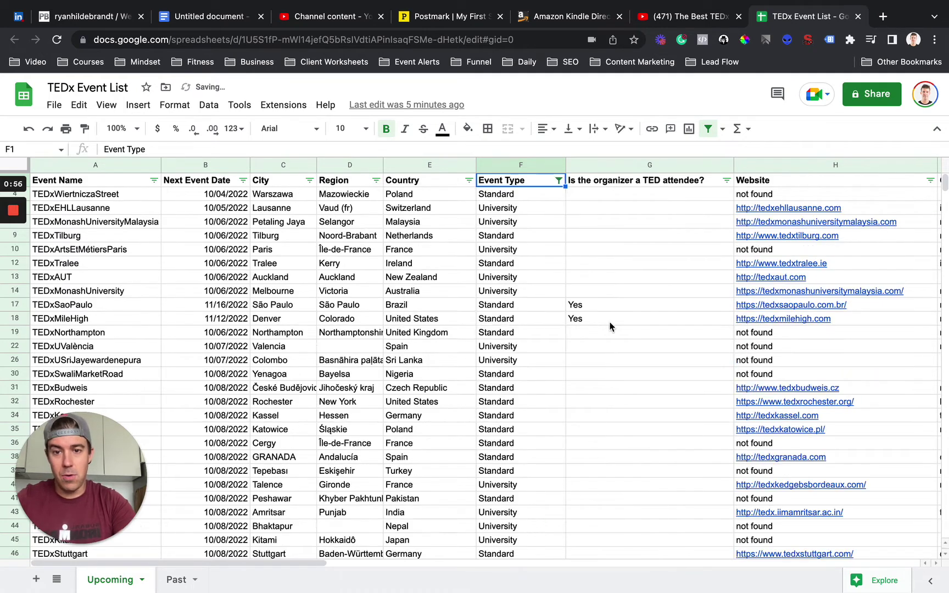
- Extend the Event Type filter to include Youth and Salon events as well, and apply it
click(558, 180)
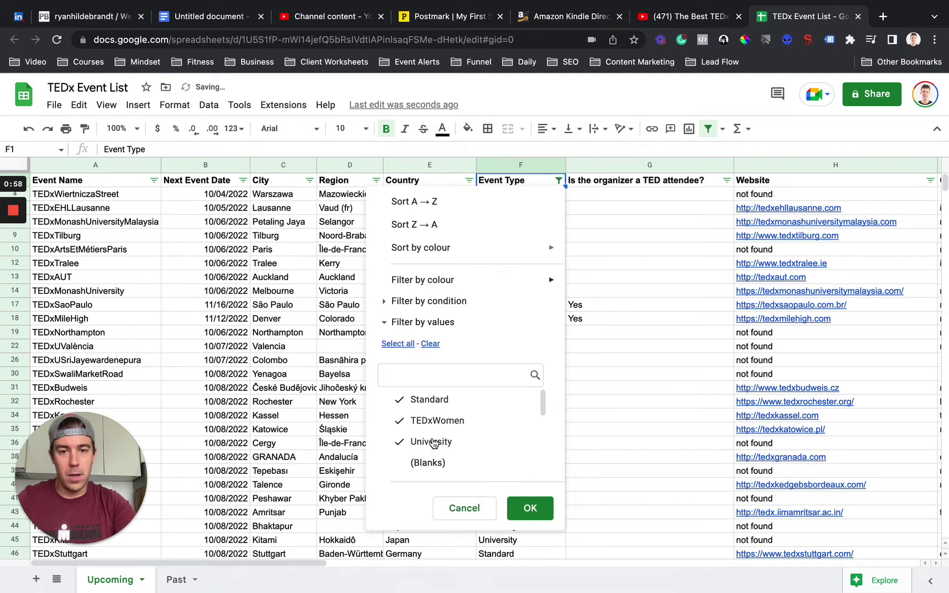
click(454, 374)
text(yout)
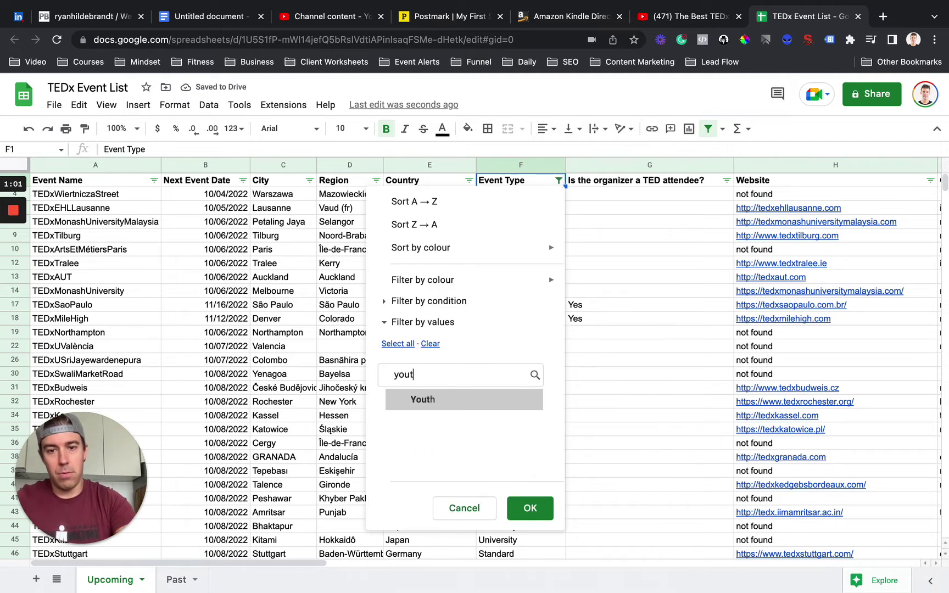
click(445, 401)
drag(441, 376, 336, 377)
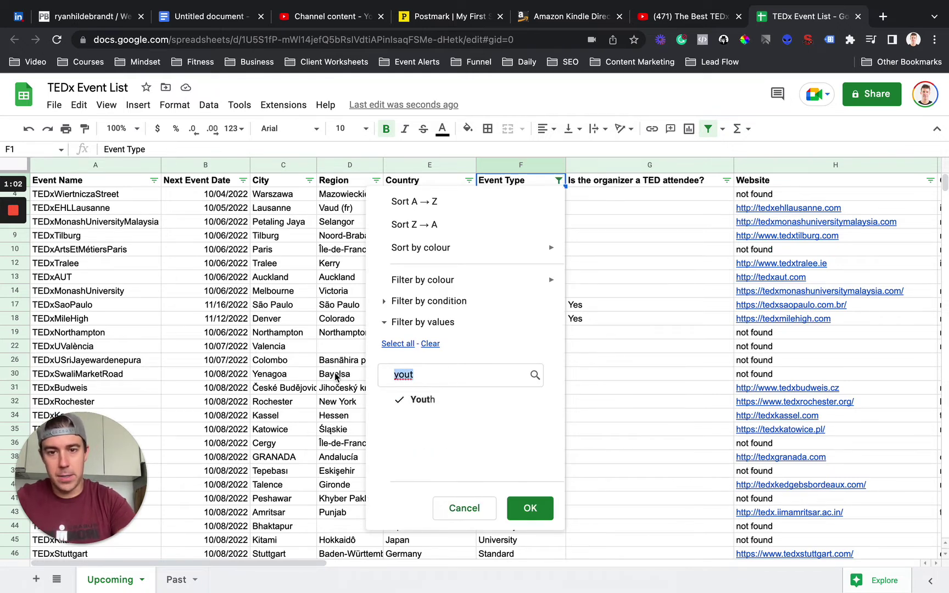
text(salo)
click(401, 399)
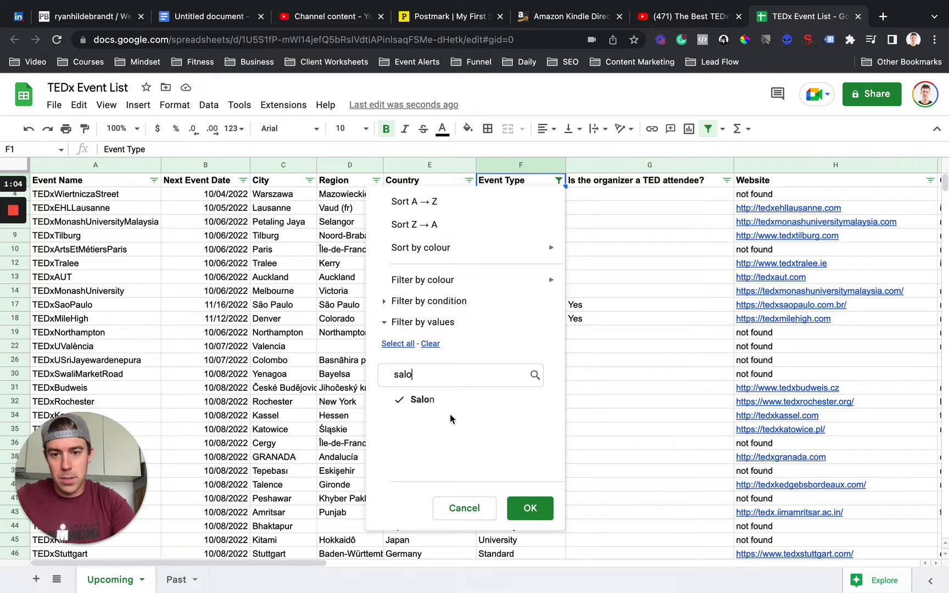
click(529, 509)
- Examine the Standard, University and other event types in the filtered Event Type column
click(488, 290)
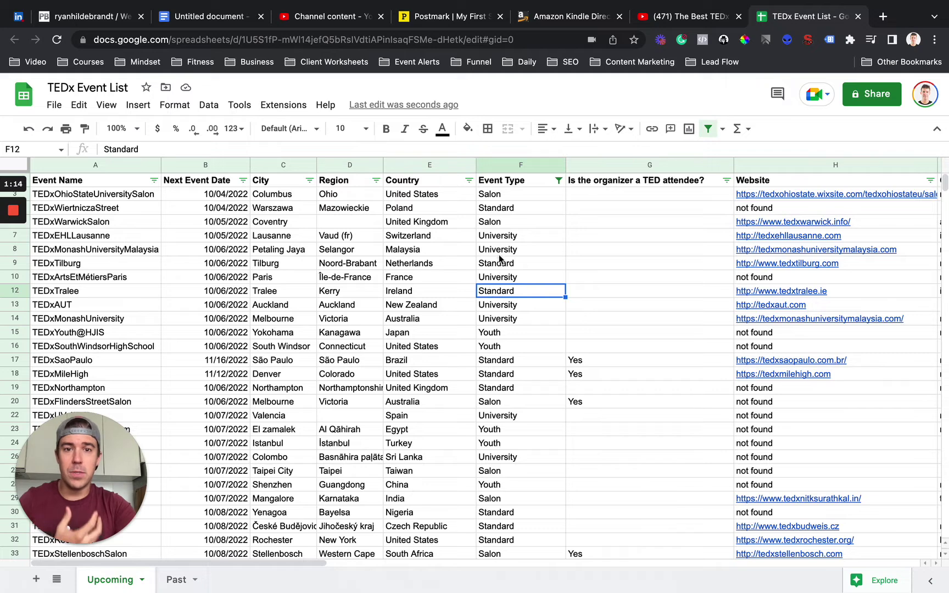
click(517, 208)
click(518, 305)
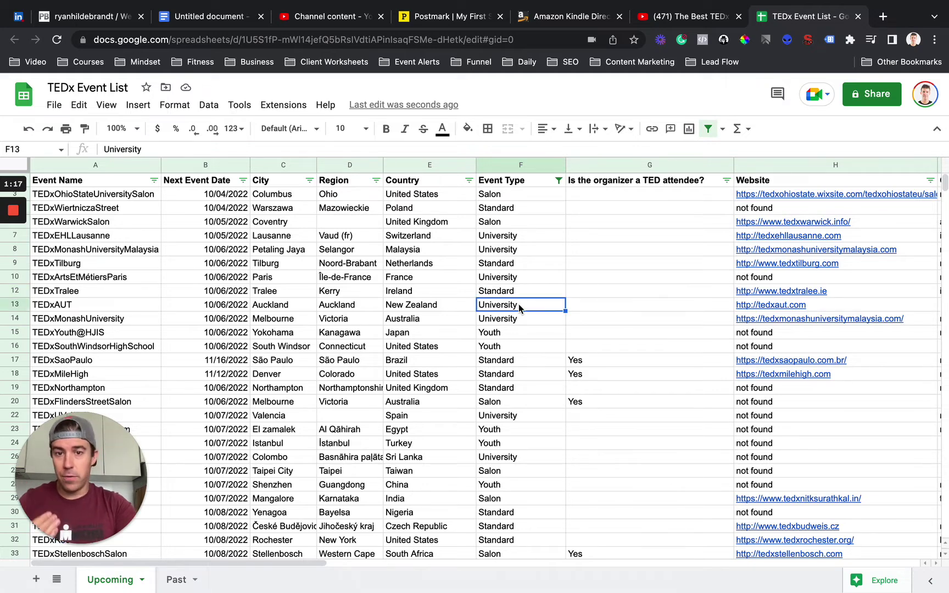
click(512, 414)
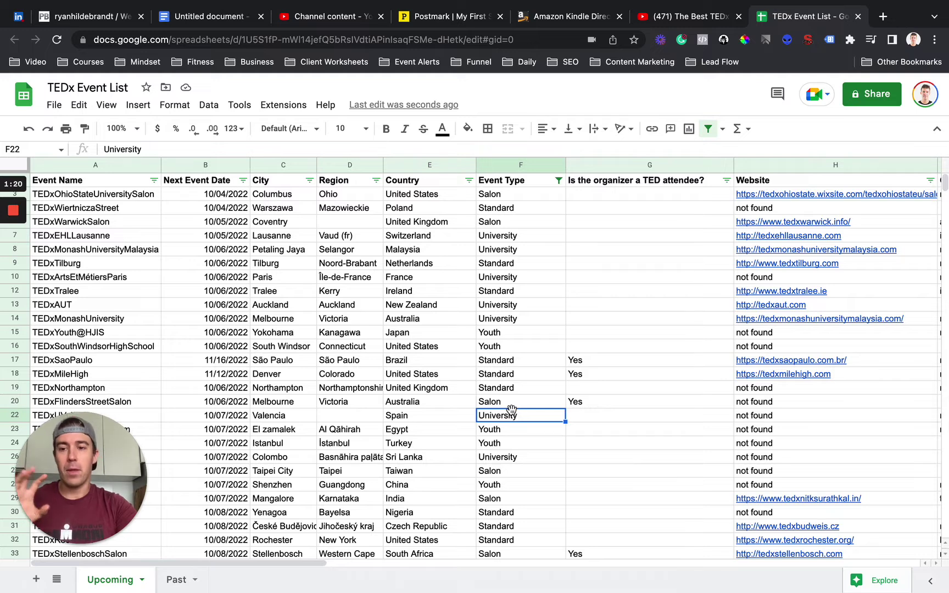
drag(529, 208, 525, 387)
click(525, 388)
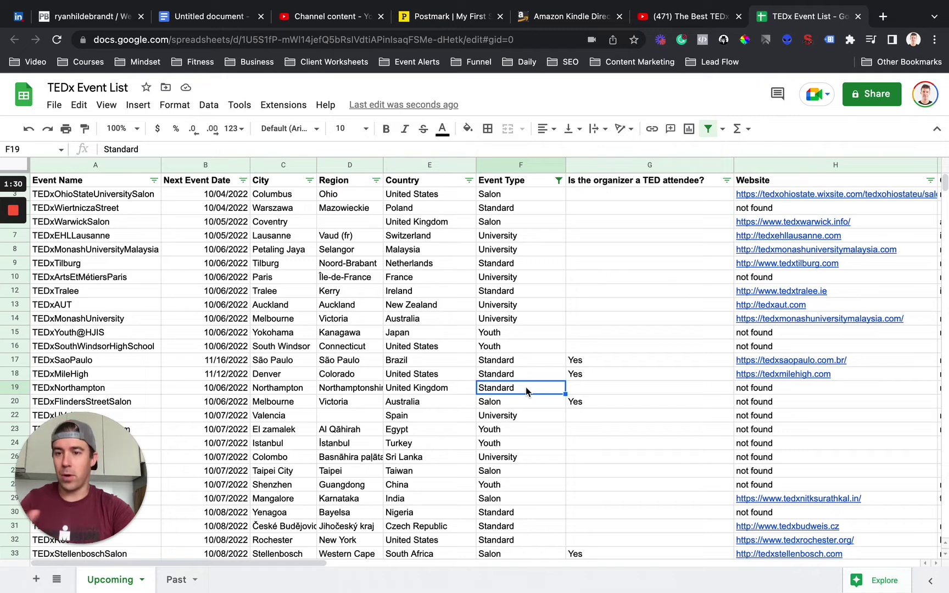
click(479, 307)
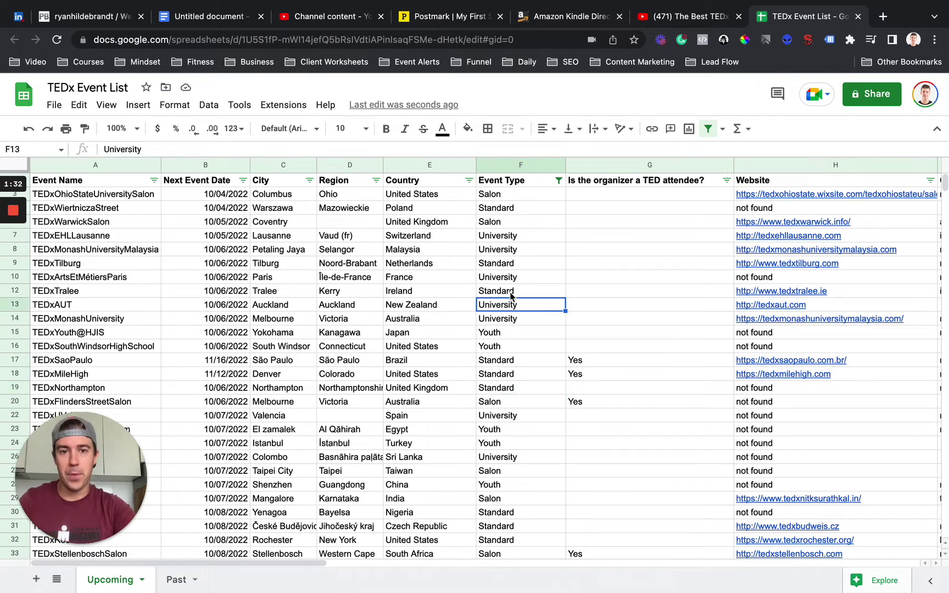
- Filter the Website column to exclude events whose website value is "not found"
scroll(511, 297, right, 4)
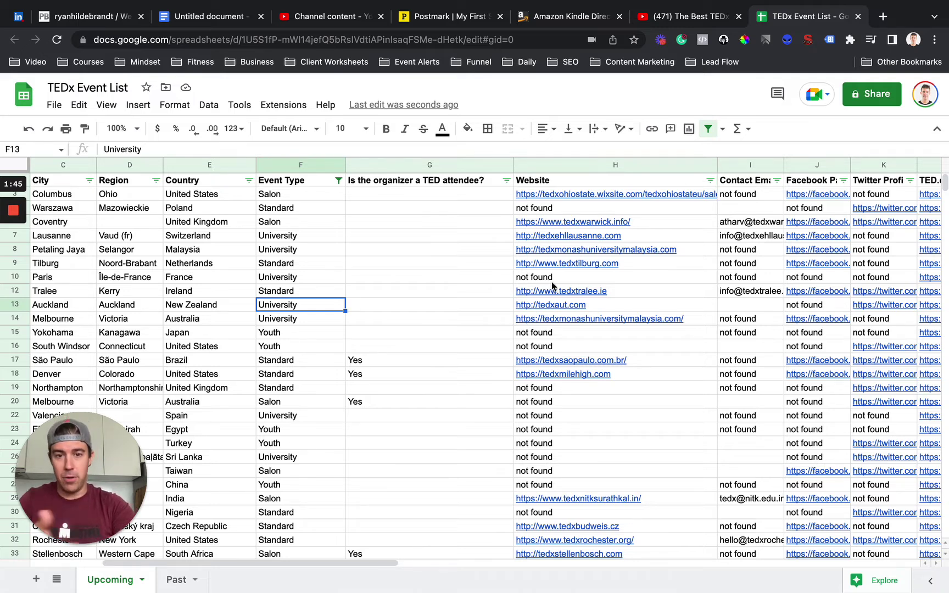
click(543, 416)
click(546, 444)
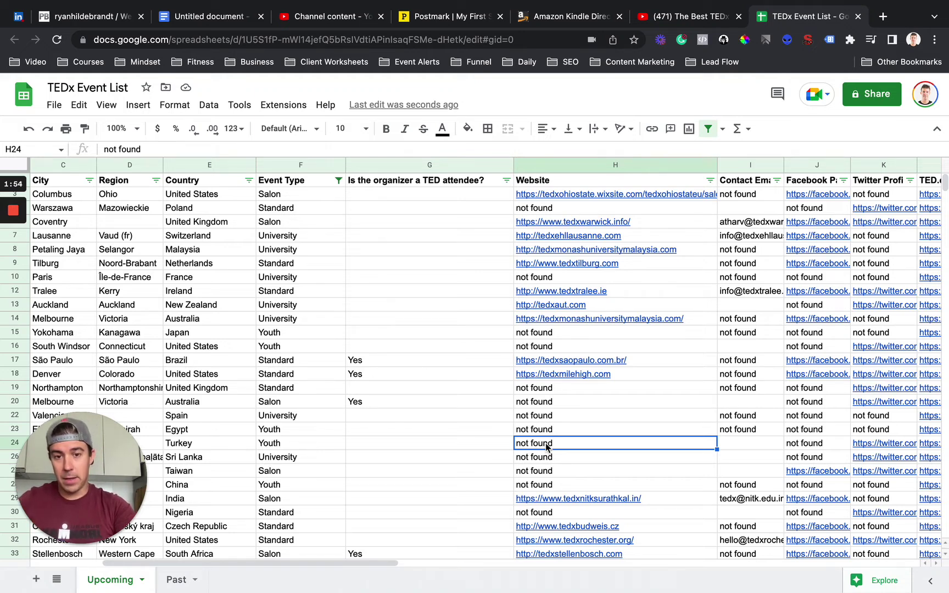
click(710, 180)
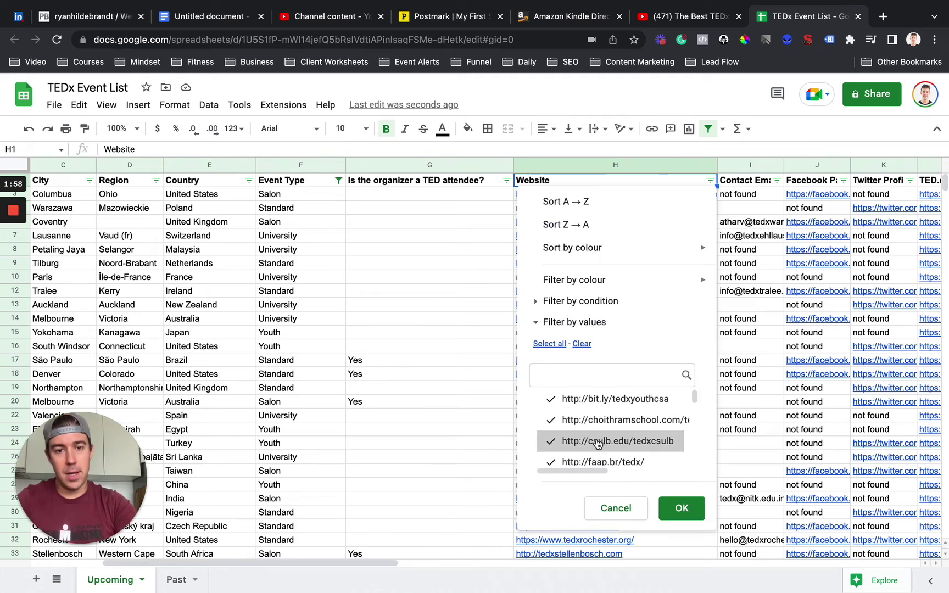
scroll(582, 442, down, 15)
drag(694, 413, 696, 480)
click(682, 508)
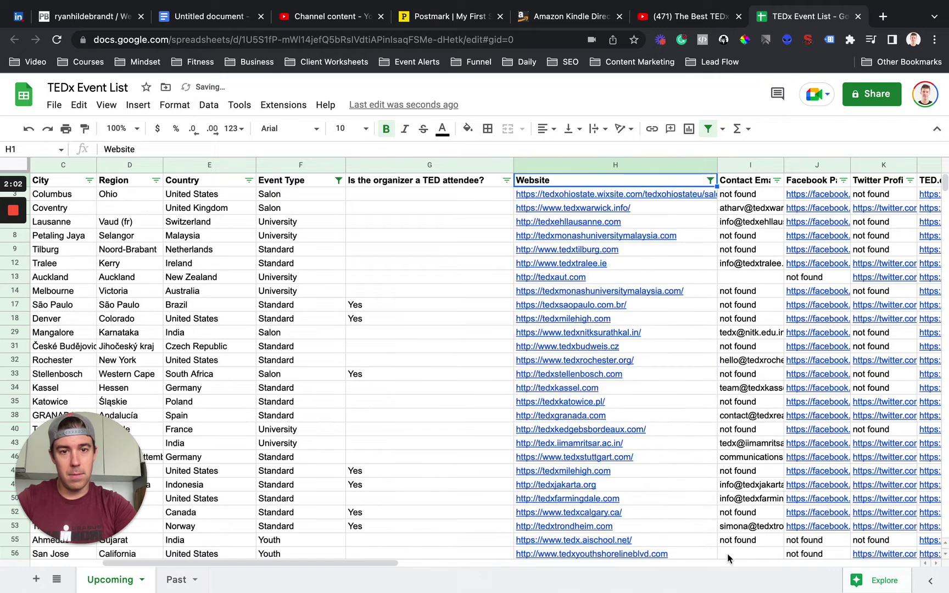
- Widen the Contact Email Address and Facebook Page columns so more of their contents can be read
click(423, 323)
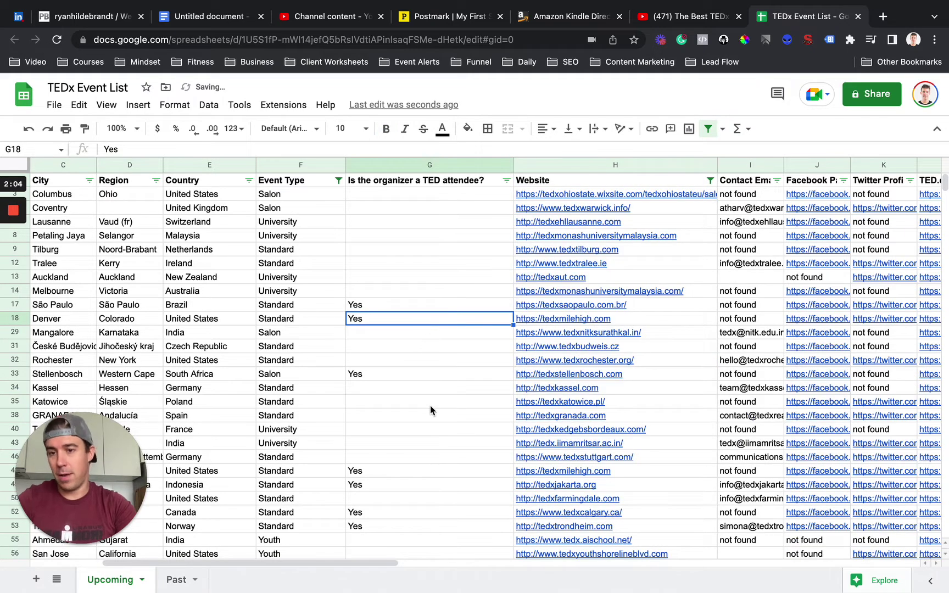
scroll(430, 410, right, 5)
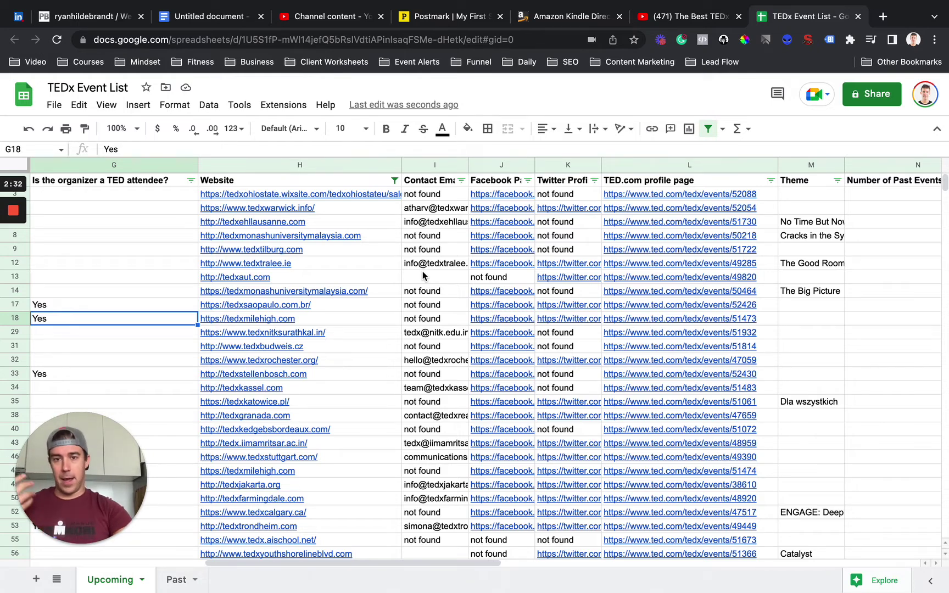
drag(432, 208, 429, 365)
click(429, 371)
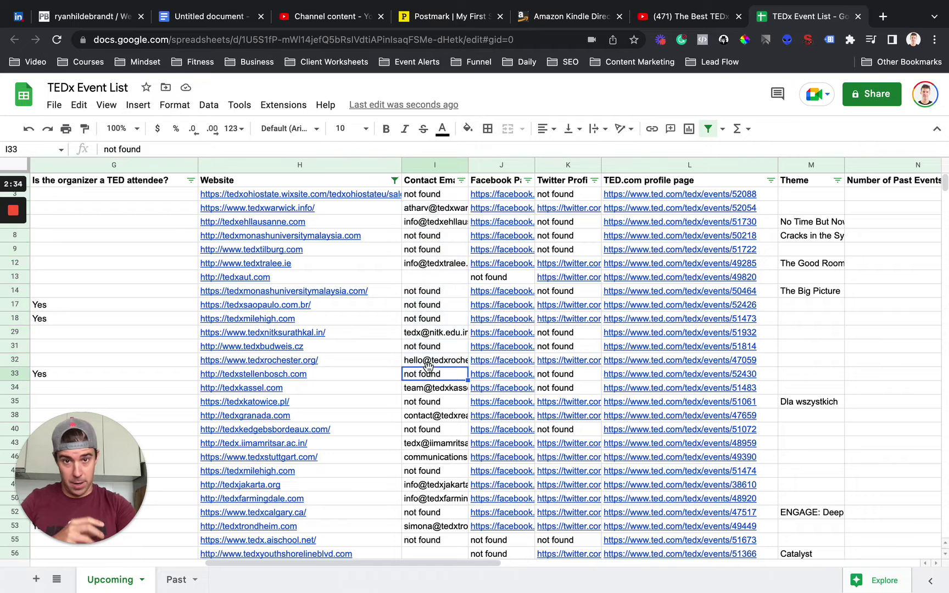
drag(468, 163, 516, 164)
drag(582, 165, 596, 165)
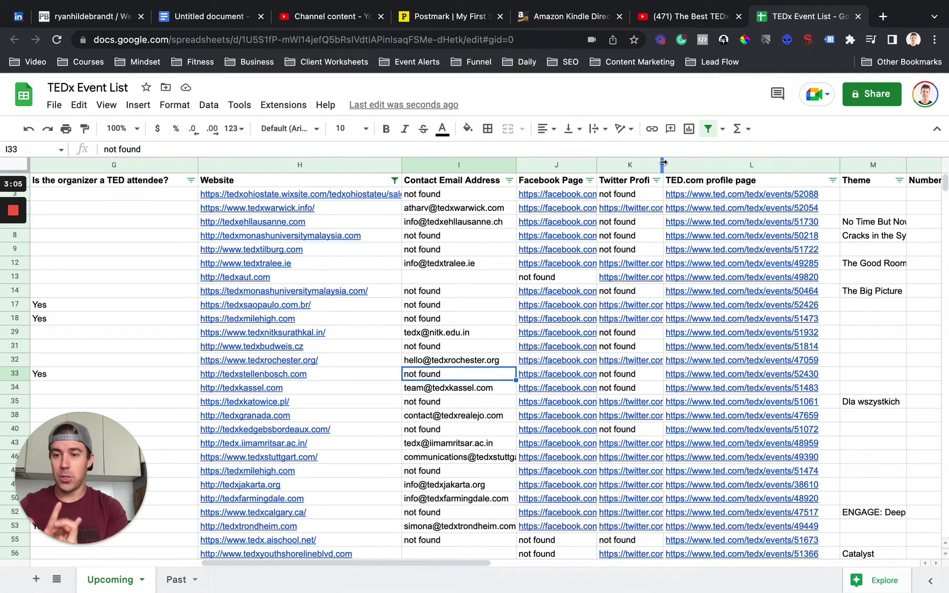
- Review the contact links and emails, then return to the Event Name column and look over the filtered events
mouse_move(577, 237)
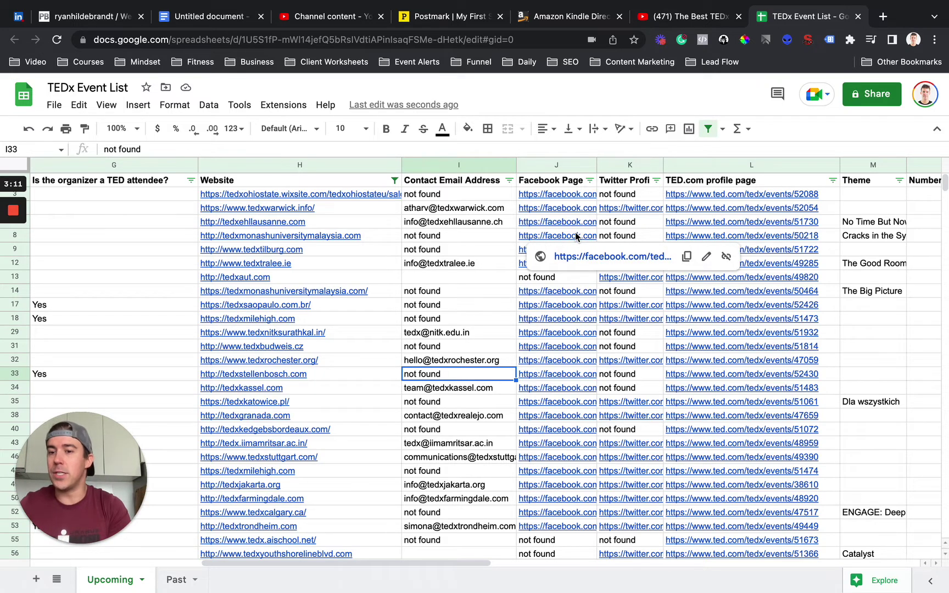
click(475, 288)
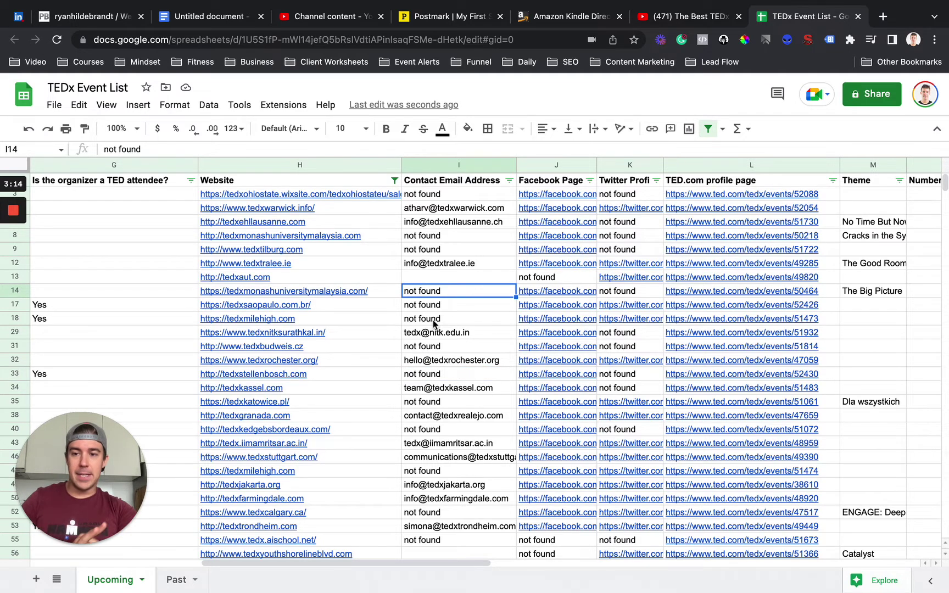
key(Left)
key(Left)
key(Left)
key(Left)
key(Left)
key(Left)
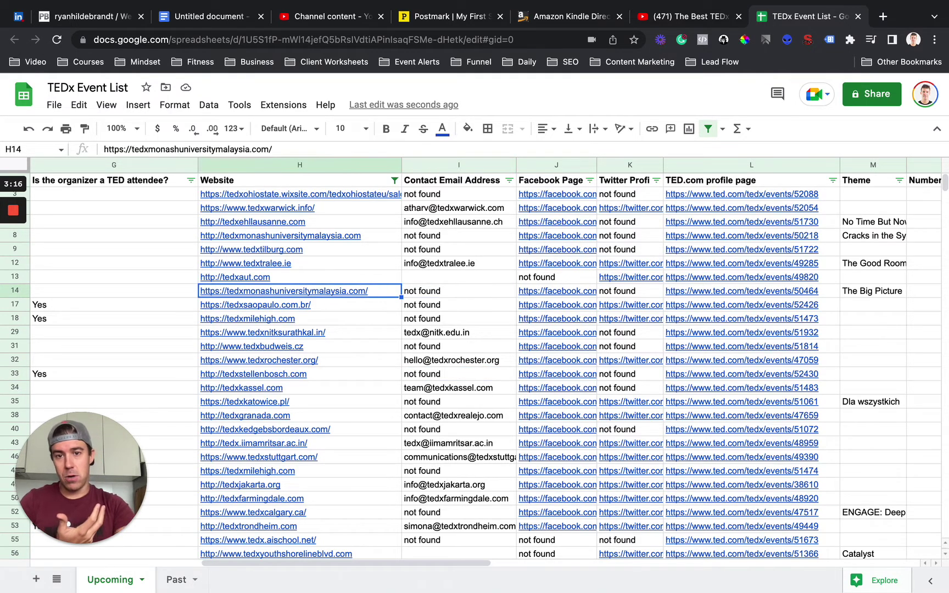
key(Left)
key(Left)
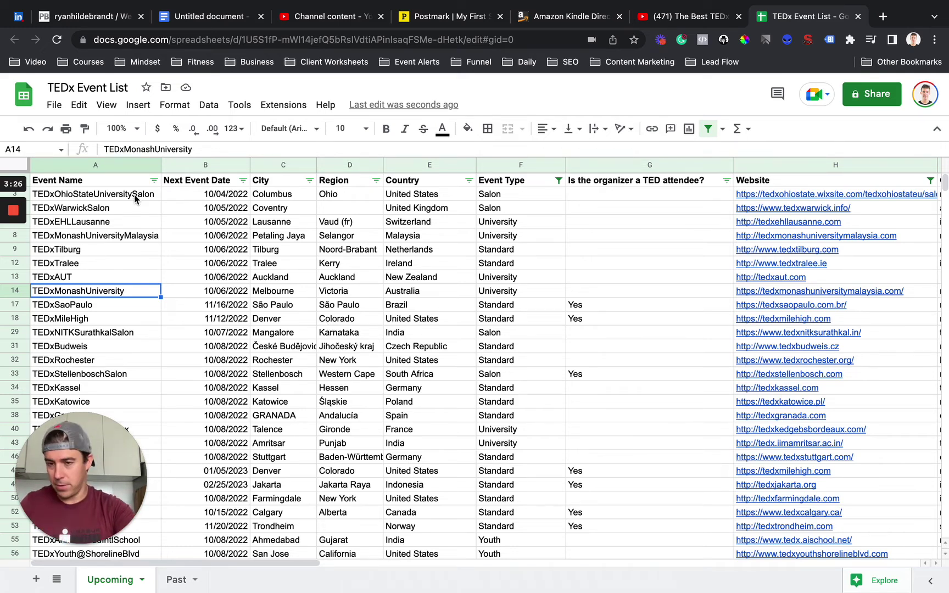
drag(134, 194, 133, 287)
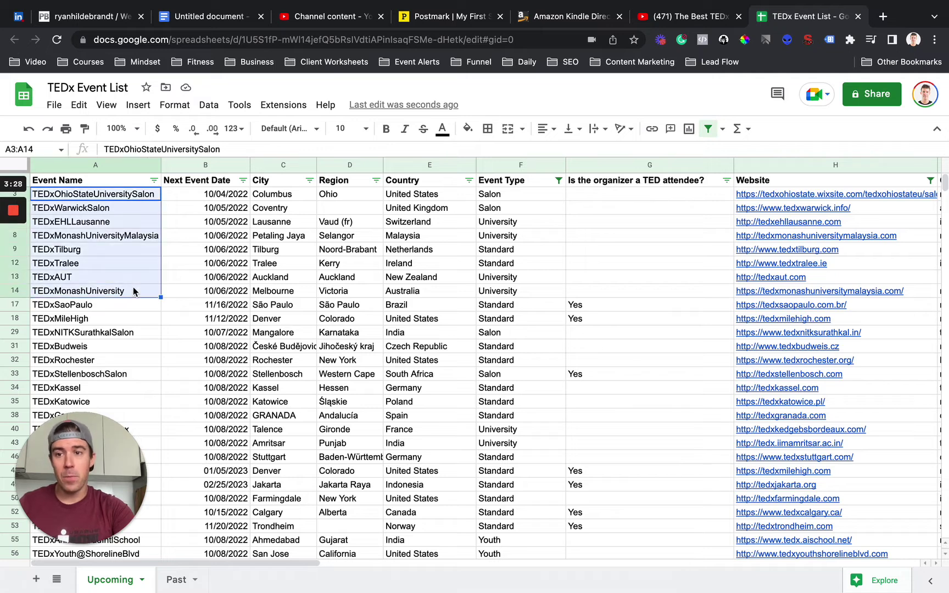
click(133, 286)
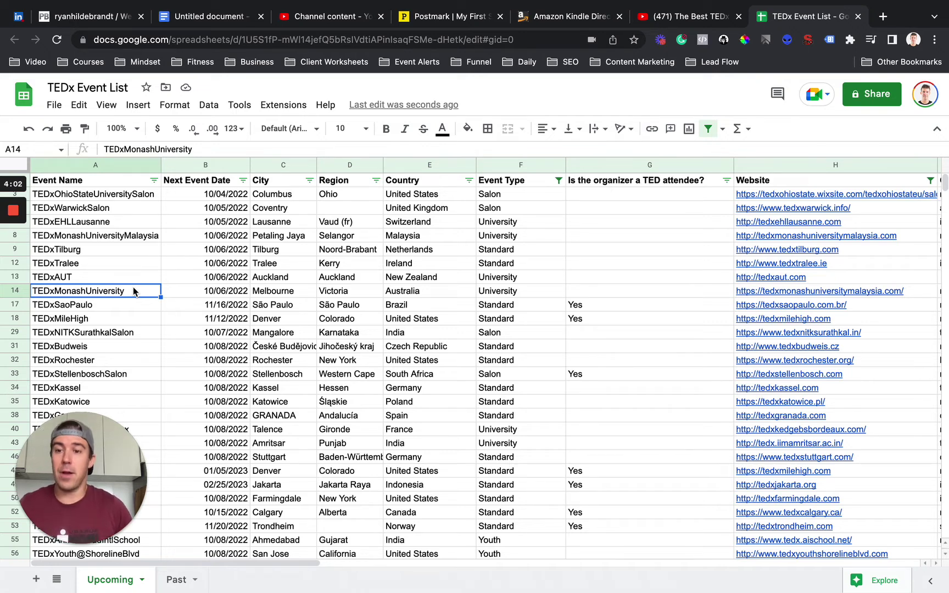
click(158, 344)
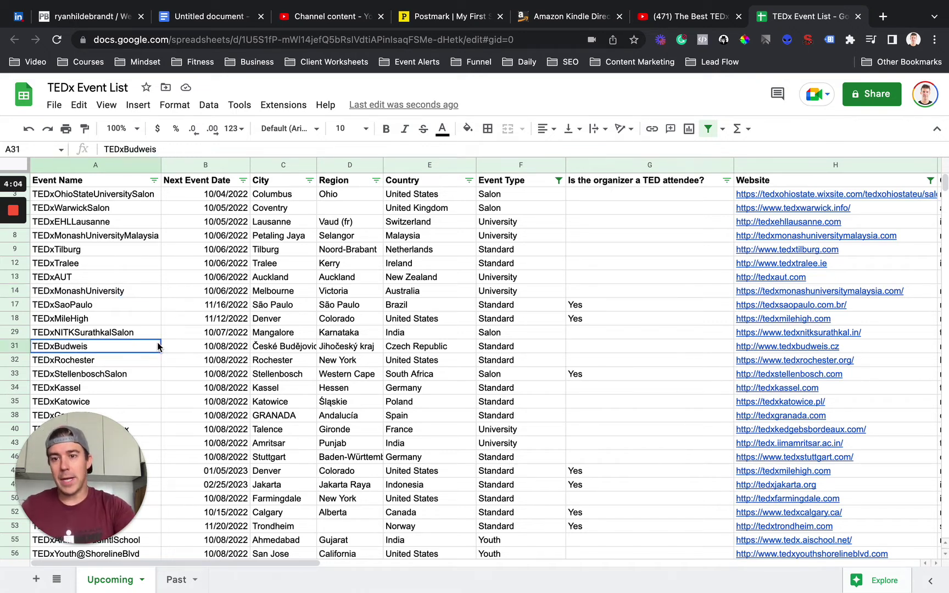
- Filter the Country column to show only events in Canada, clearing all other countries
scroll(158, 342, down, 15)
scroll(157, 342, up, 15)
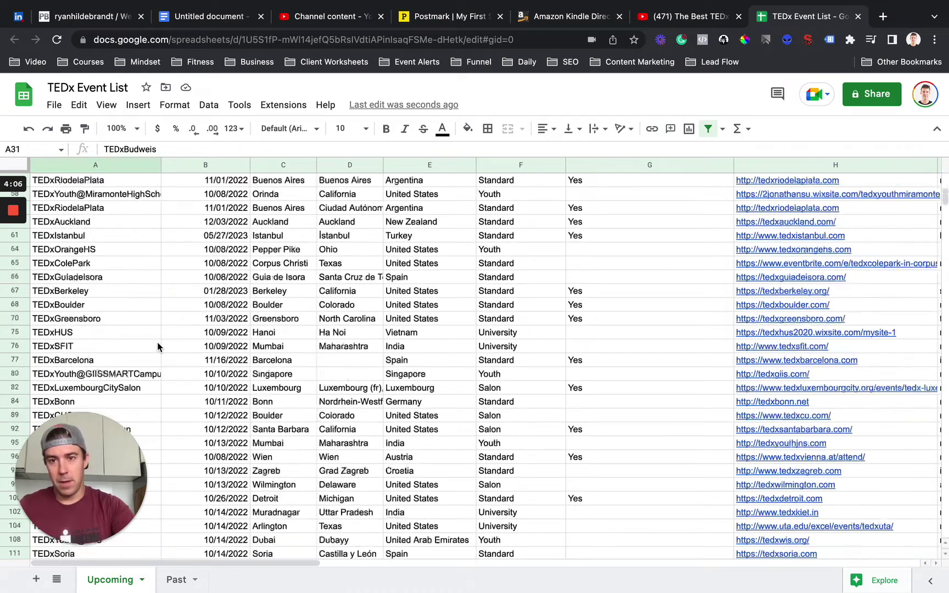
click(448, 209)
click(468, 181)
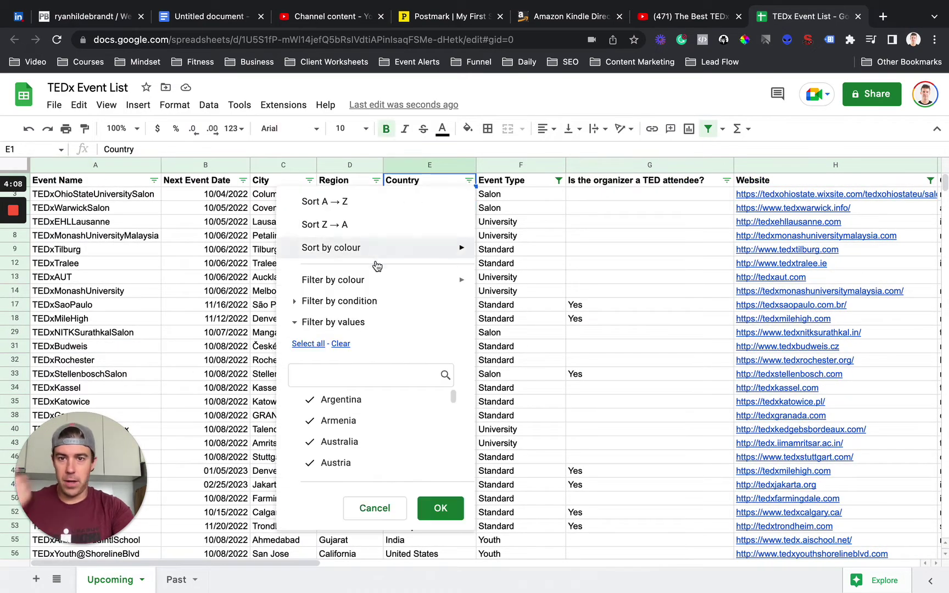
click(341, 344)
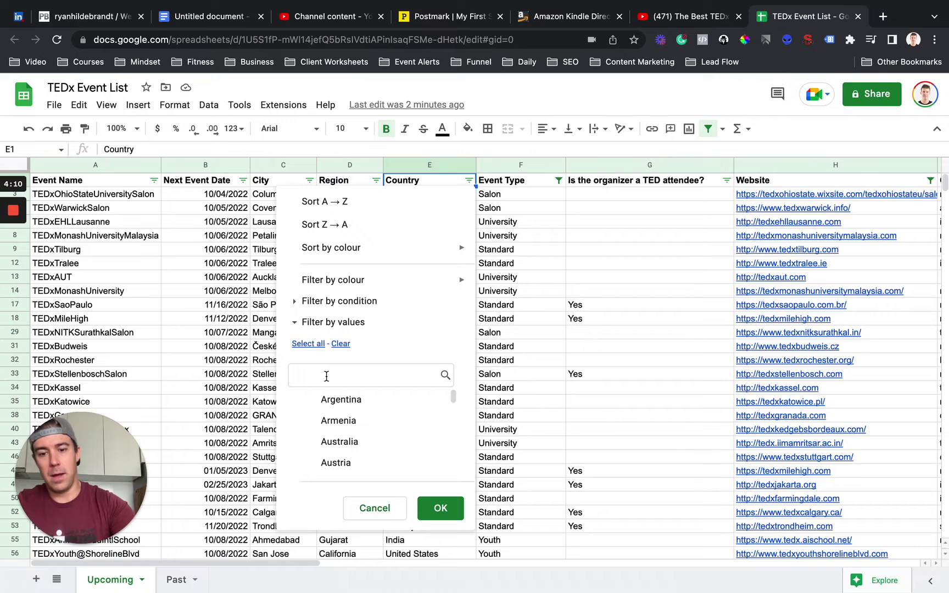
click(326, 376)
text(can)
click(339, 399)
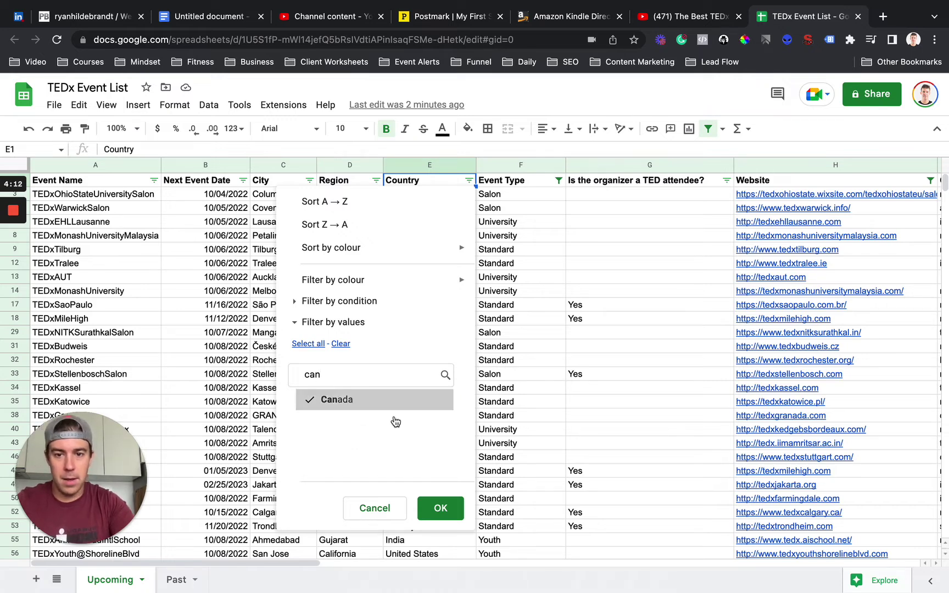
click(436, 509)
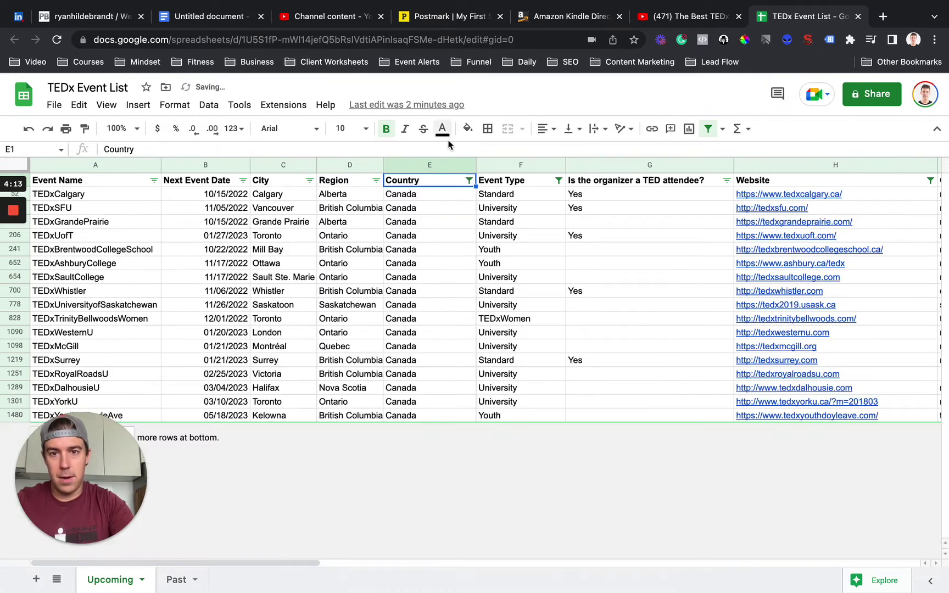
- Add United States to the countries included in the Country column filter
click(469, 182)
click(337, 378)
text(un)
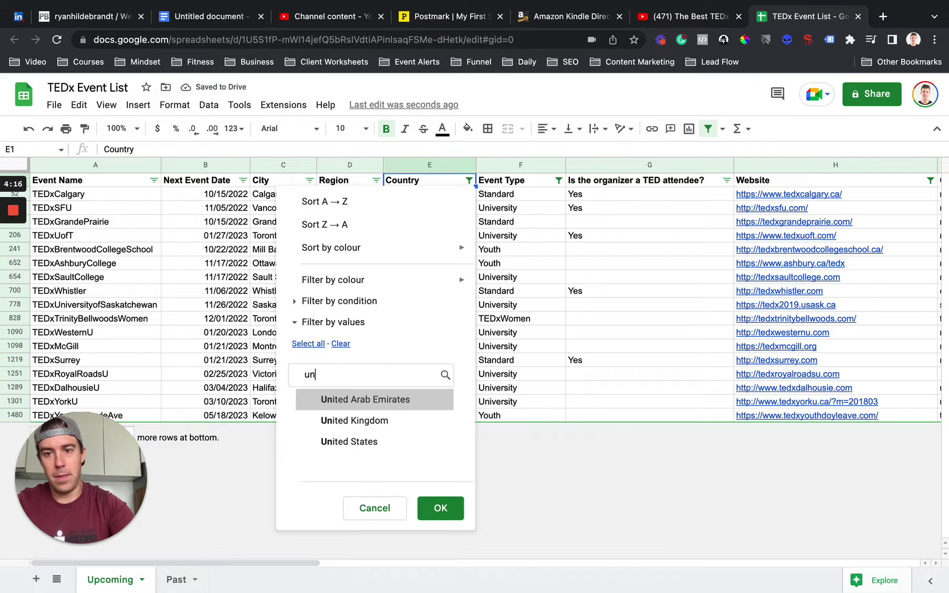
text(ite)
click(381, 442)
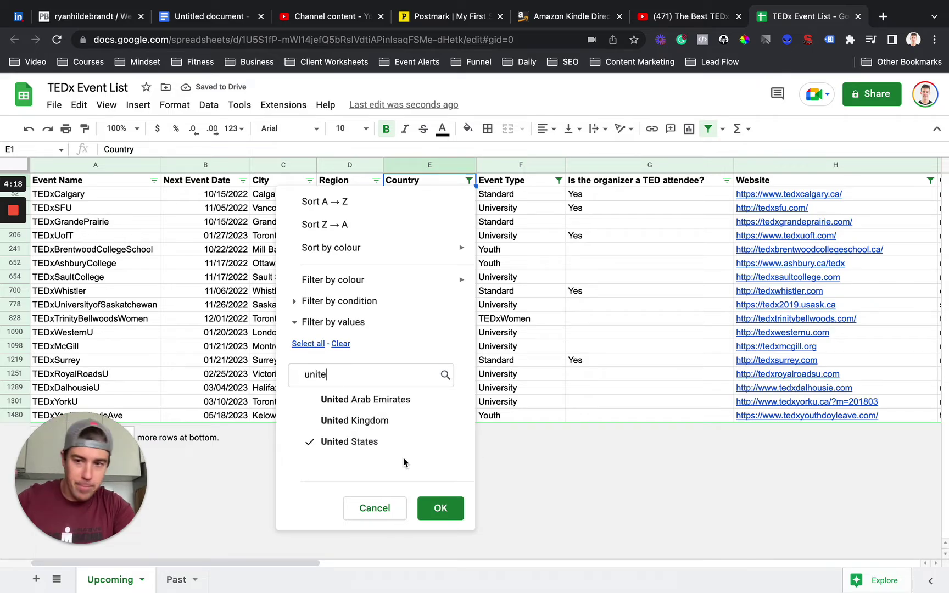
click(440, 508)
- Review the filtered events through the end of the list, checking the latest event dates, regions and website links
click(288, 371)
scroll(286, 378, down, 5)
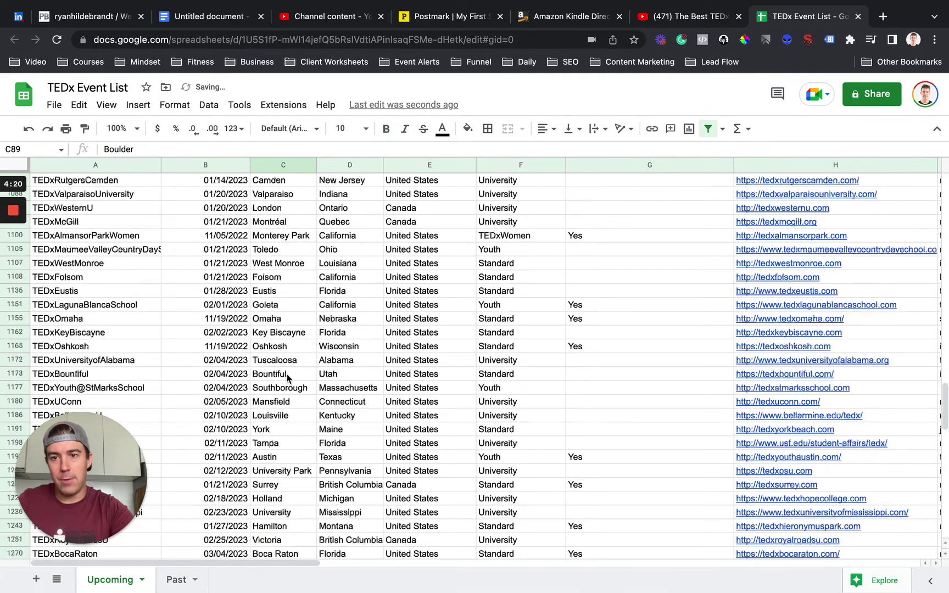
scroll(287, 378, down, 10)
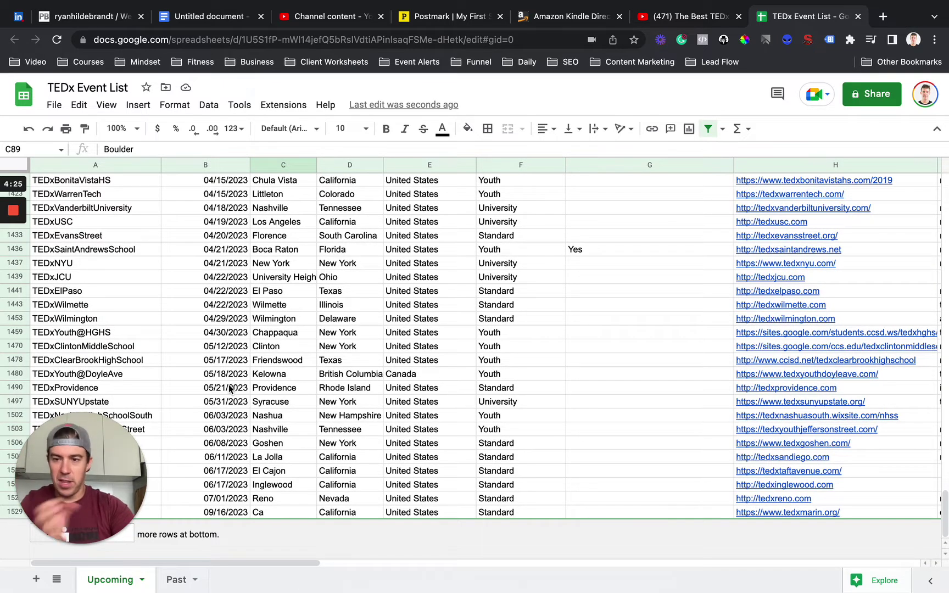
click(187, 471)
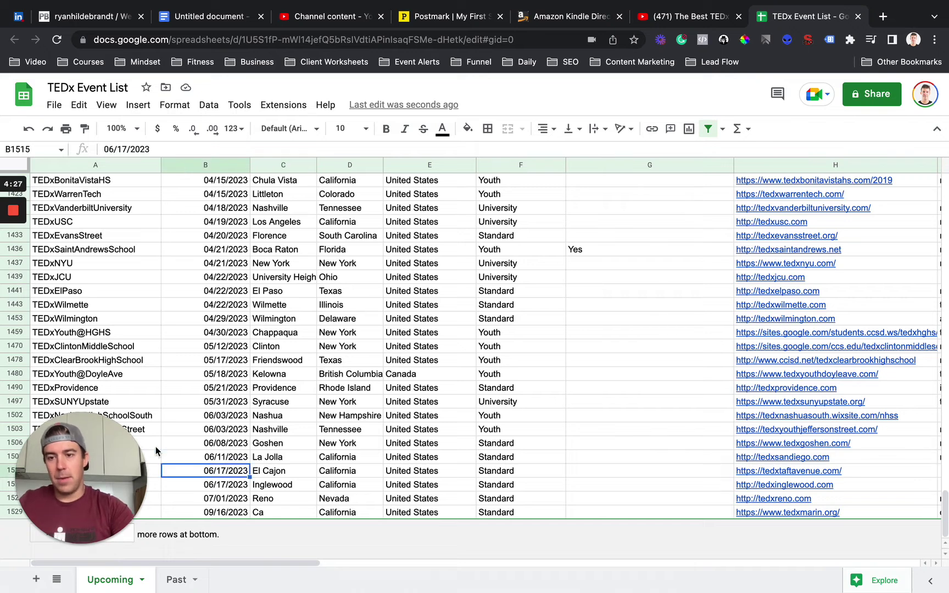
click(221, 513)
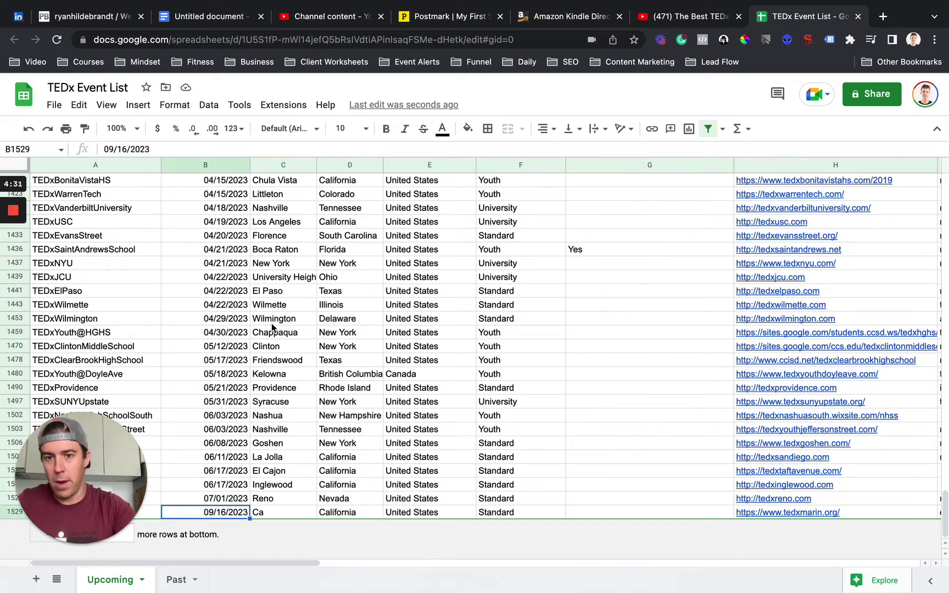
drag(339, 360, 345, 489)
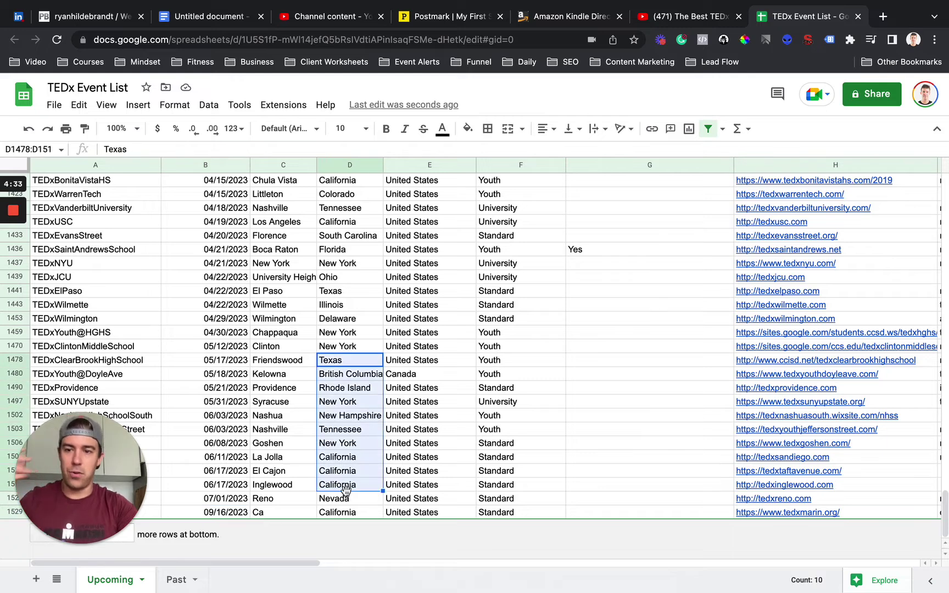
click(649, 482)
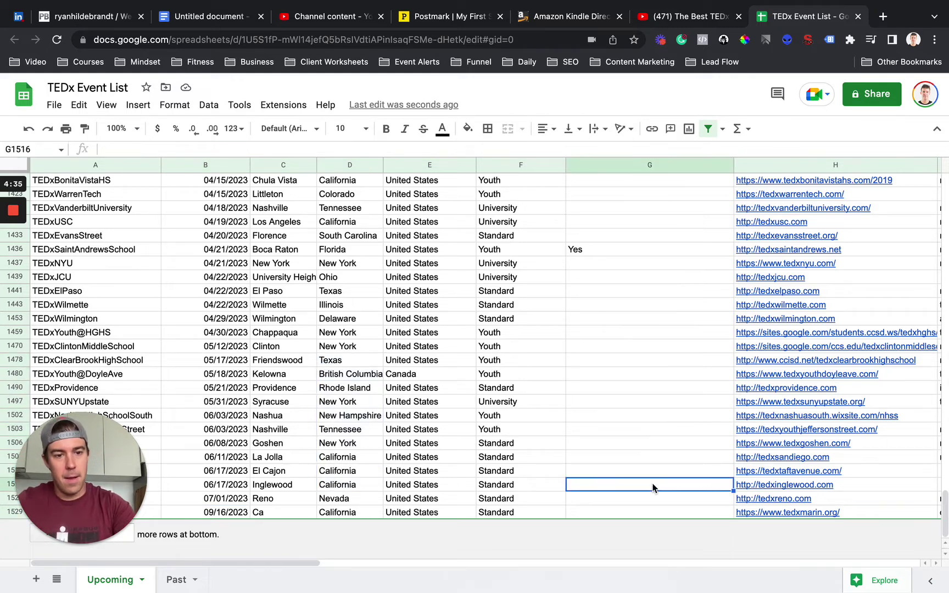
mouse_move(782, 518)
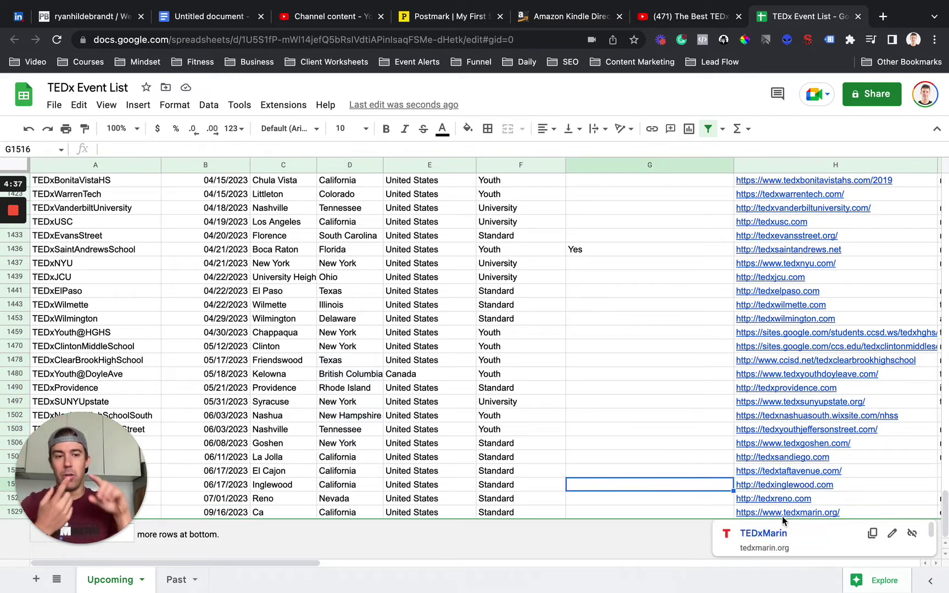